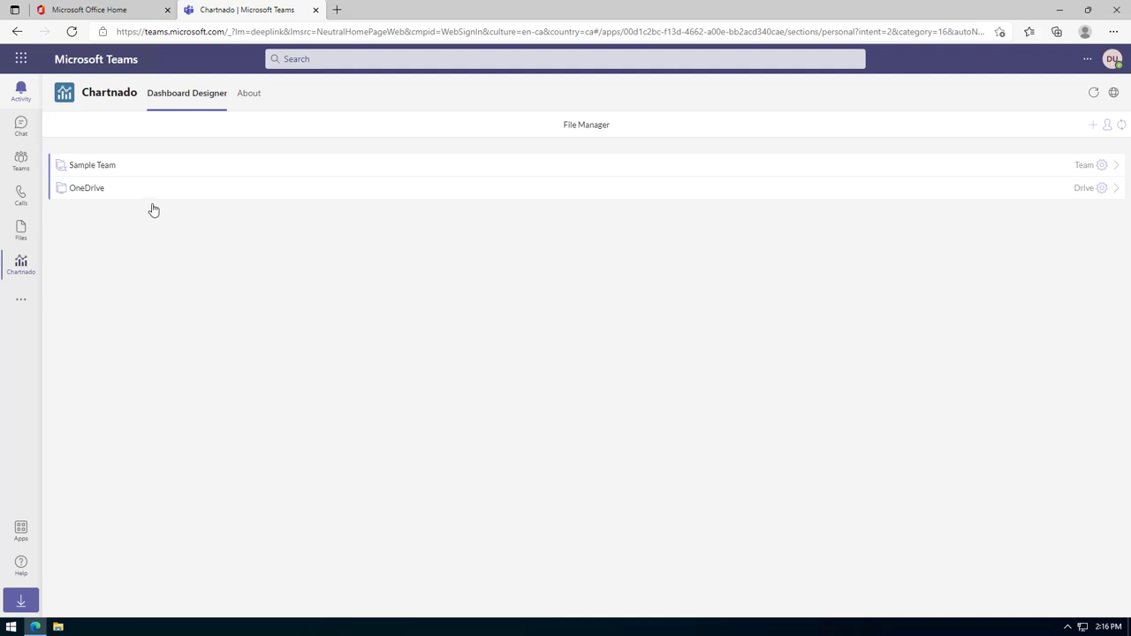
- Browse the Sample Team's drives and folders to the one containing Demo.xlsx
left_click(137, 175)
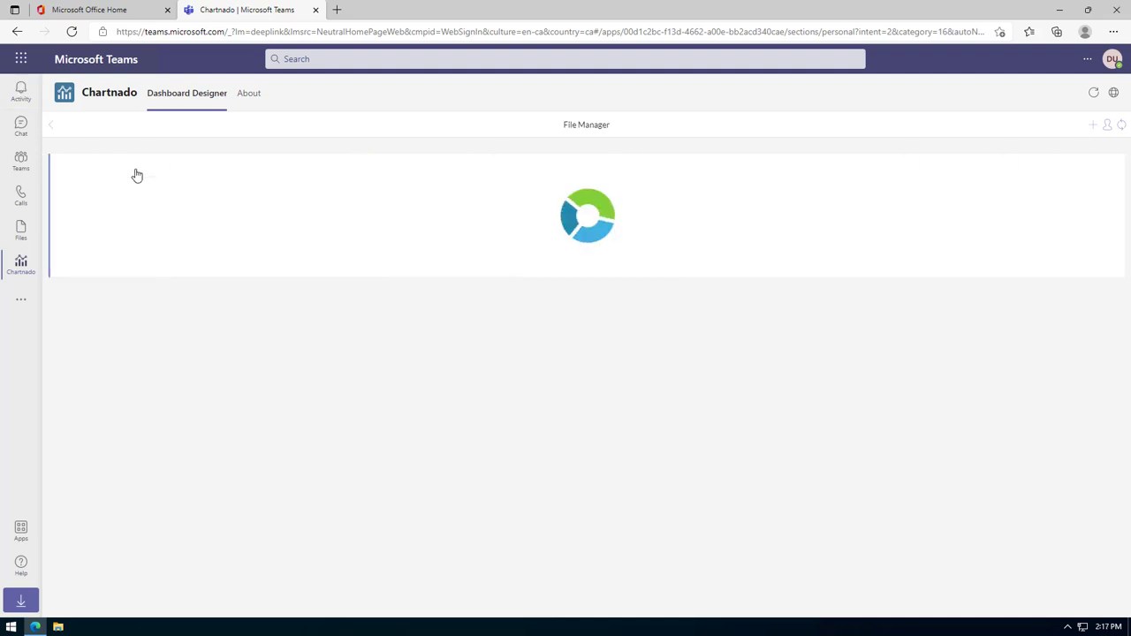
left_click(135, 170)
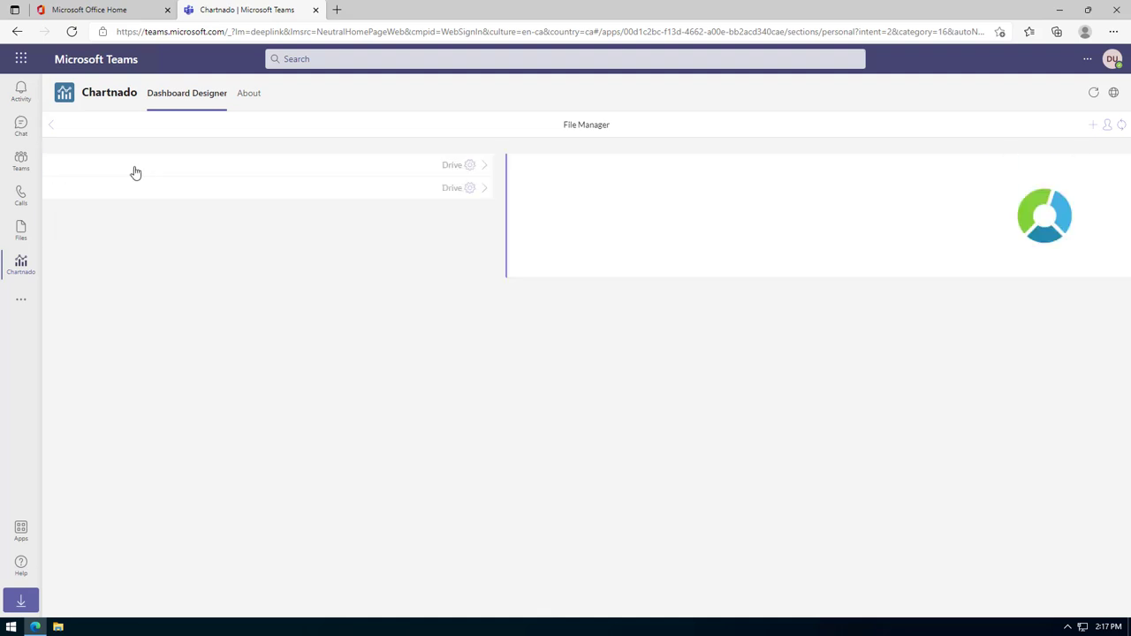
left_click(134, 168)
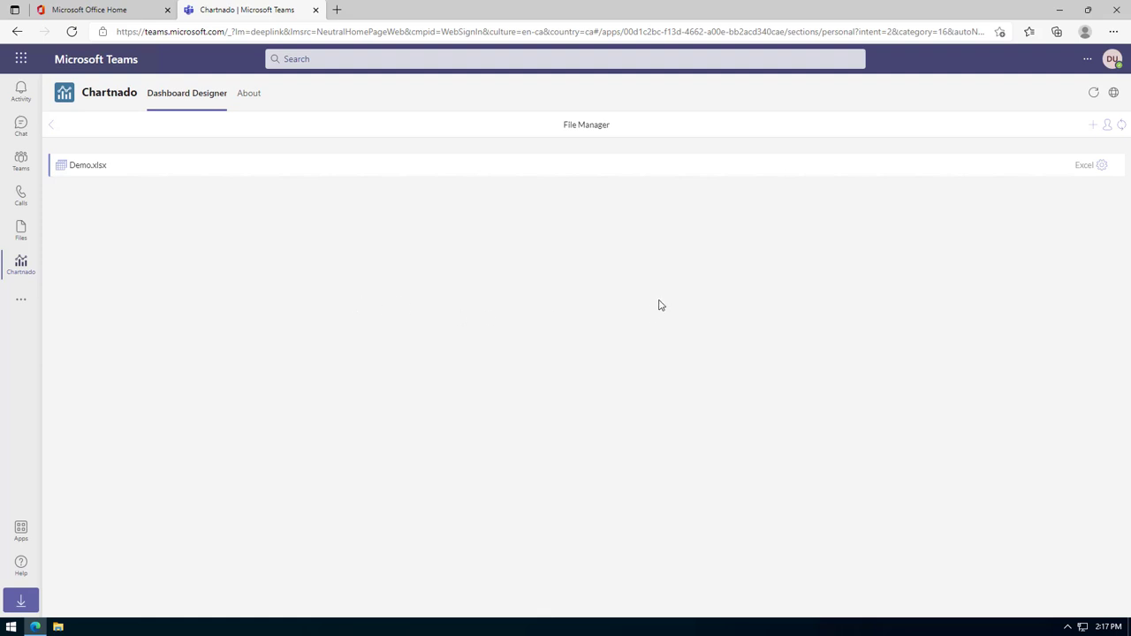
- Create a new dashboard named Demo in the folder with Demo.xlsx
left_click(1098, 129)
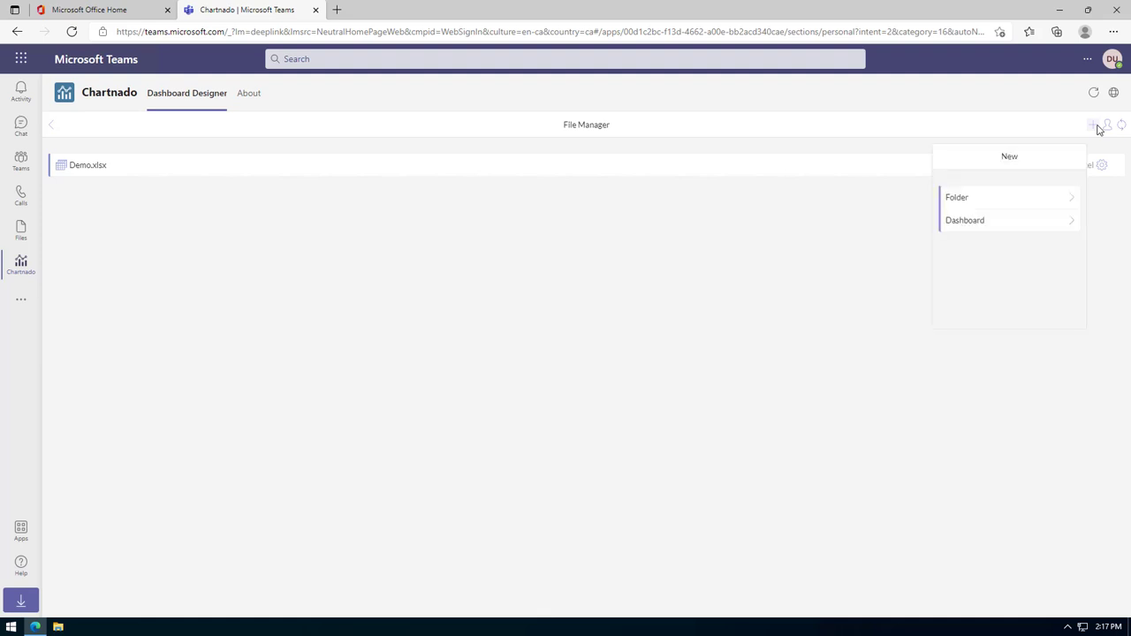
left_click(1030, 222)
left_click_drag(1048, 199, 970, 192)
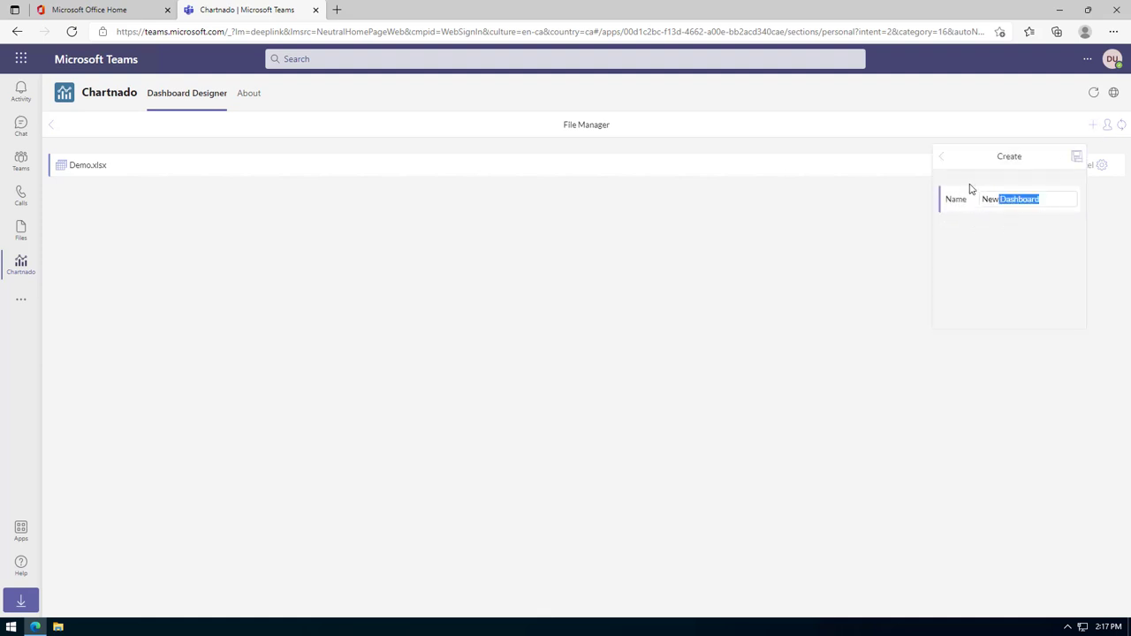
type("Demo")
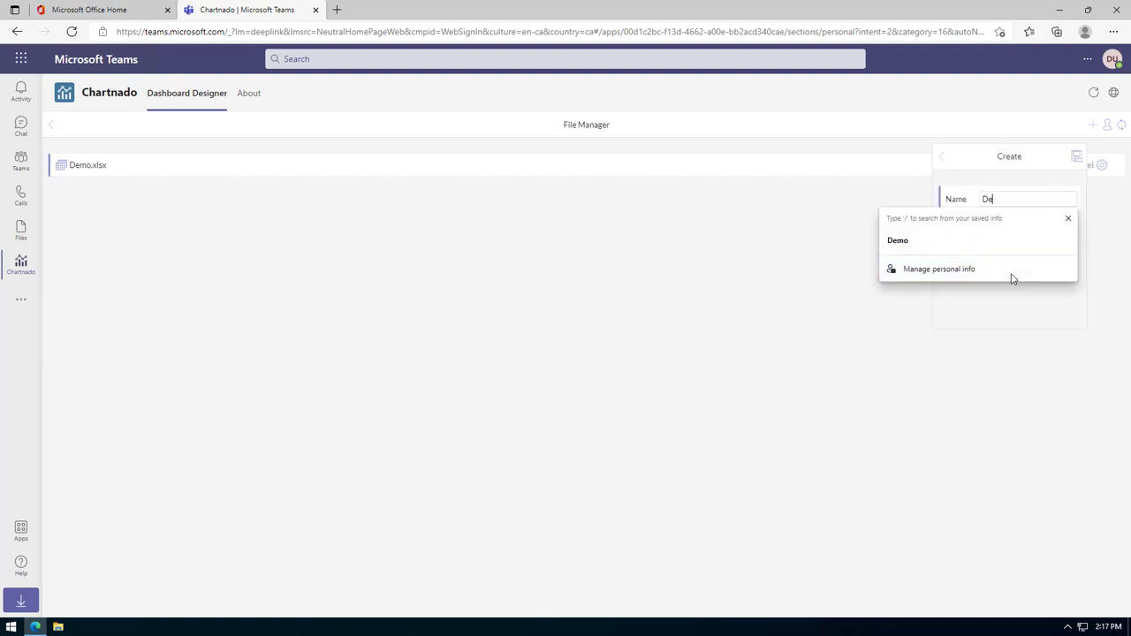
left_click(1076, 156)
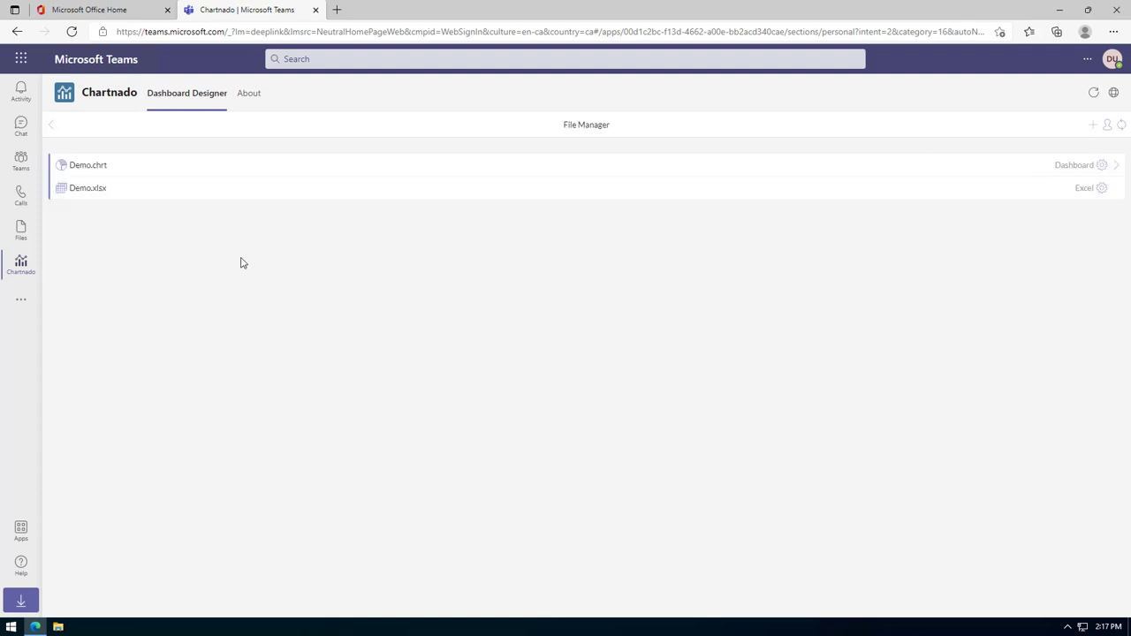
- Unlock the Demo.chrt dashboard for editing and add a new worksheet, opening its template layout
left_click(94, 170)
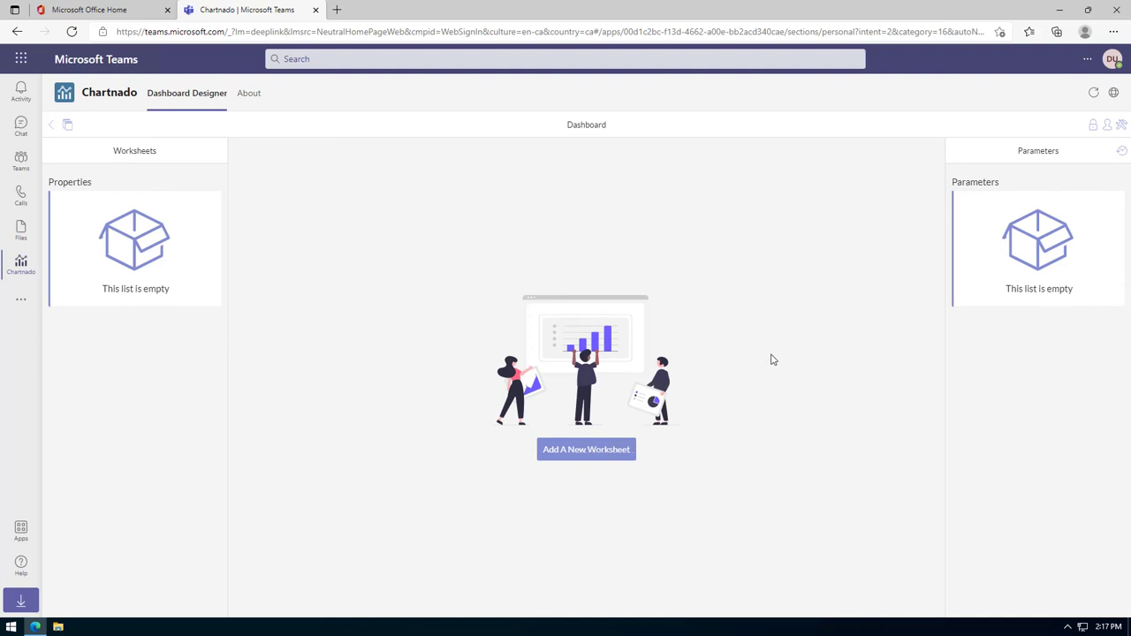
left_click(1093, 126)
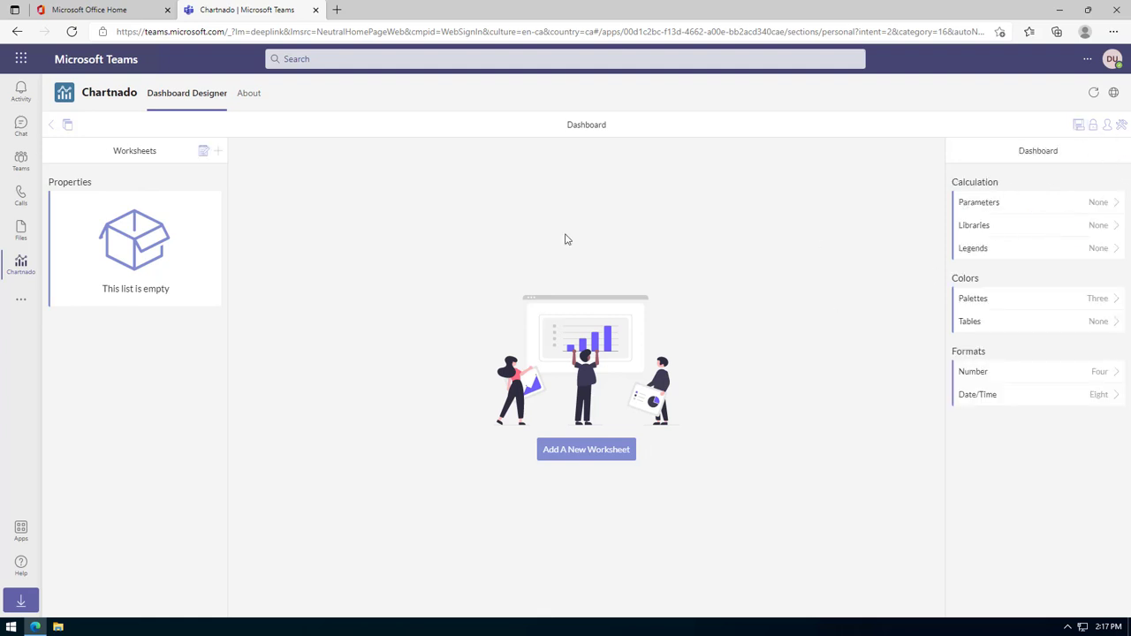
left_click(218, 154)
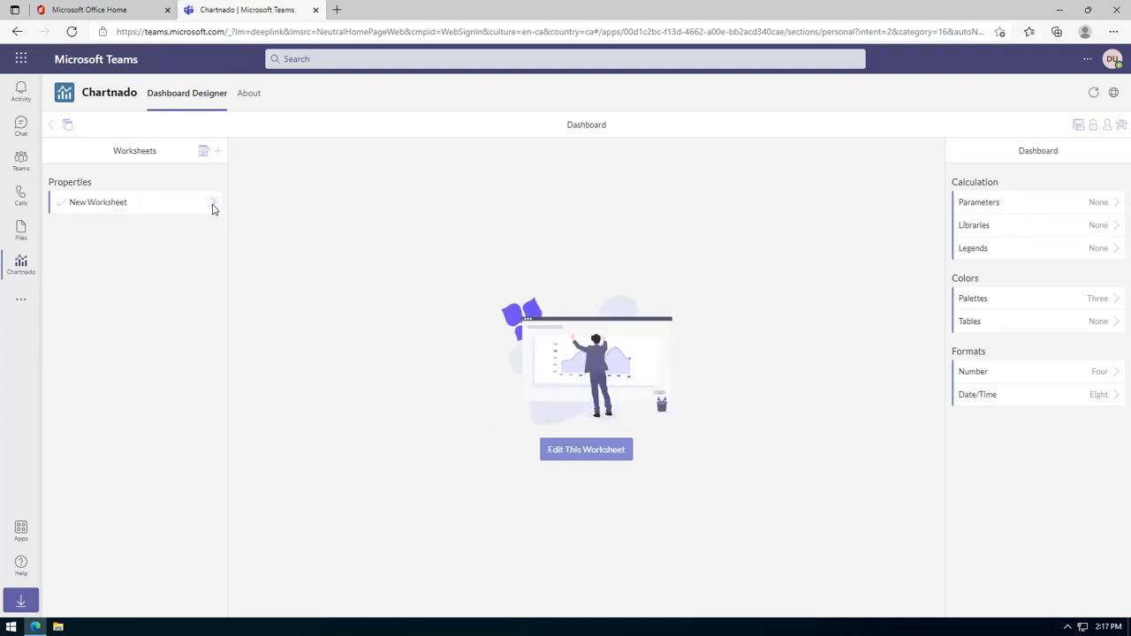
left_click(212, 209)
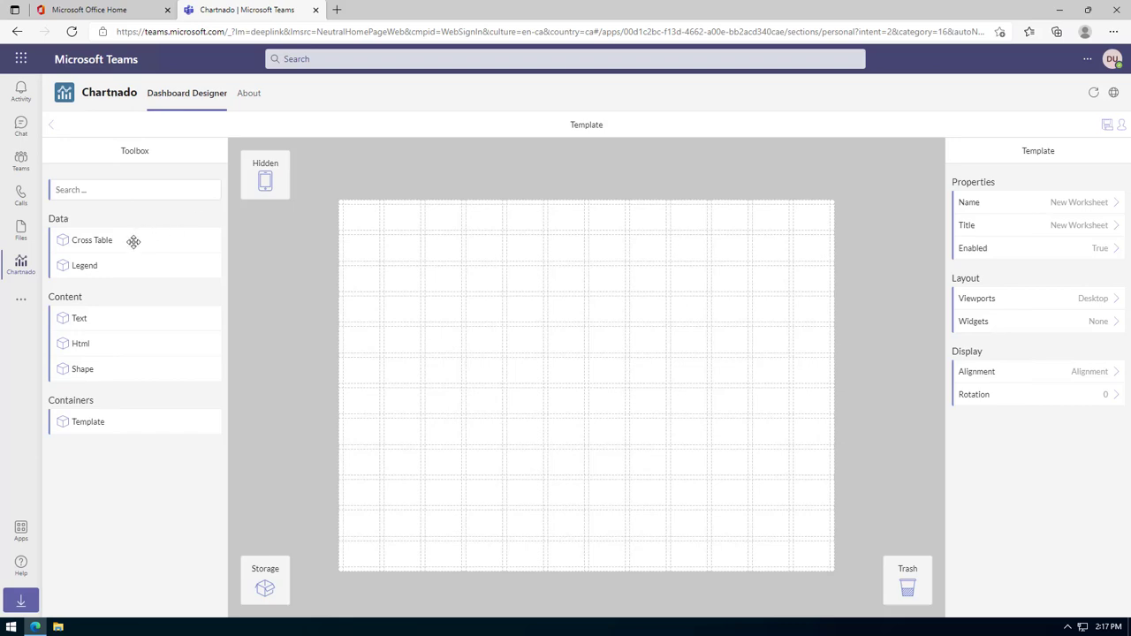
- Place a Cross Table widget at the template's upper-left corner, enlarge it to about seven by seven grid cells, and open its chart designer
left_click_drag(183, 252, 406, 271)
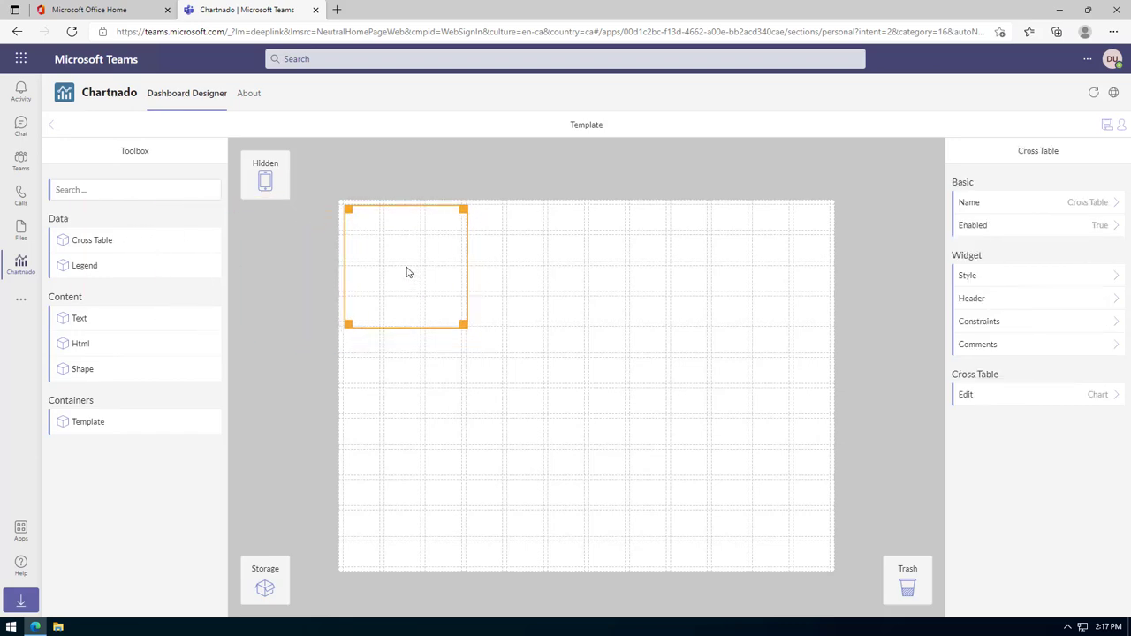
left_click_drag(465, 328, 646, 437)
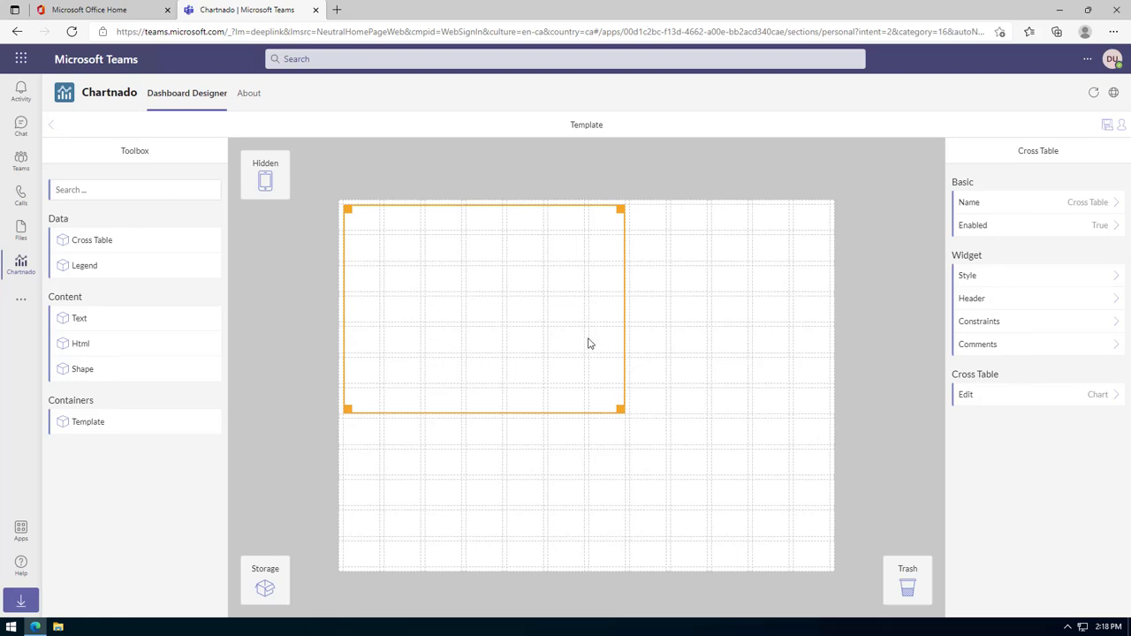
left_click(1084, 403)
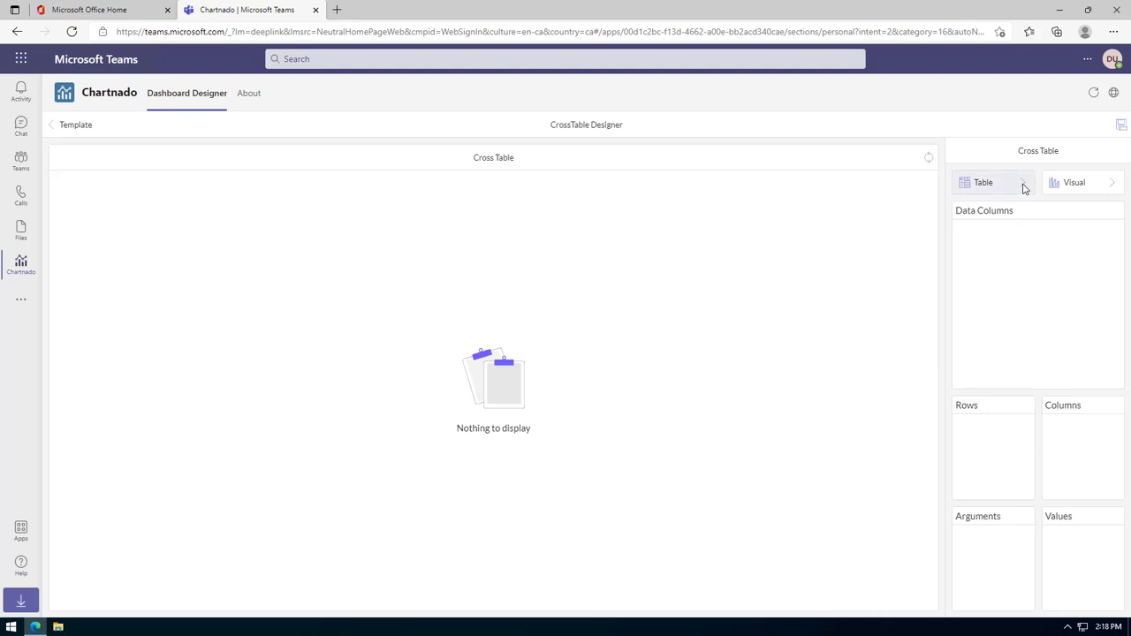
- Add a OneDrive File function as the starting block of the cross table's data source
left_click(1023, 188)
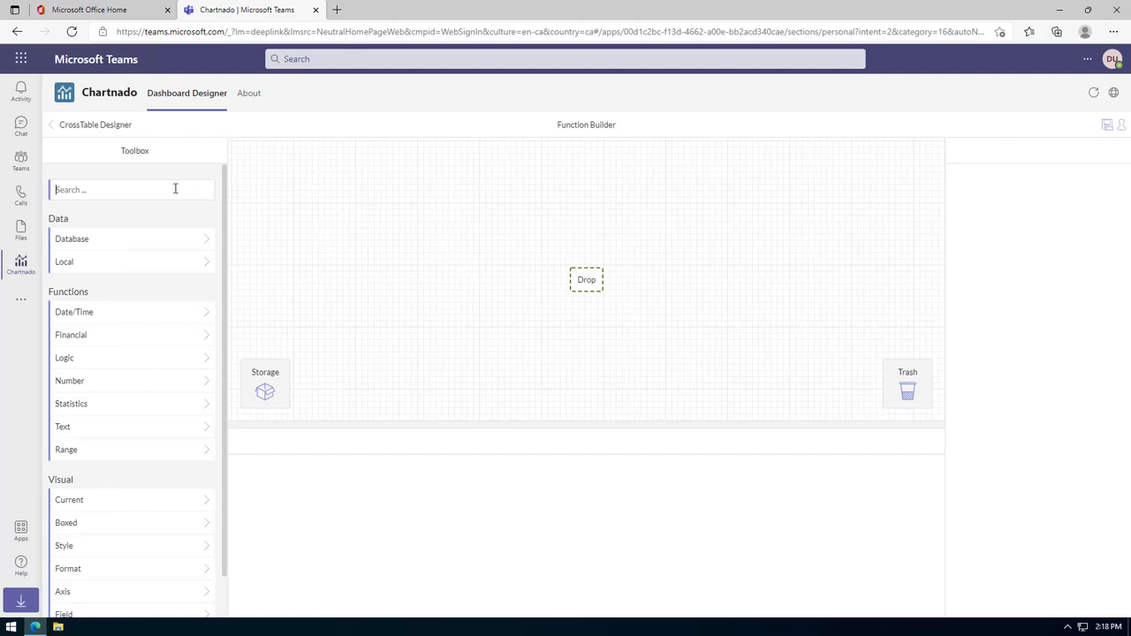
left_click(175, 188)
type("oned")
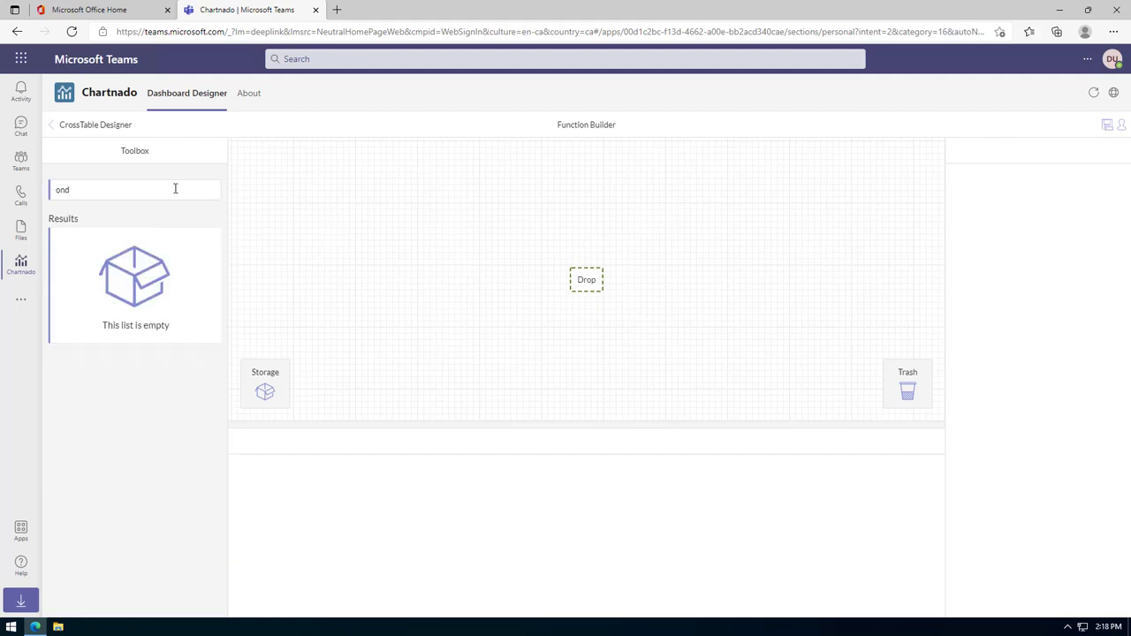
left_click_drag(110, 237, 579, 283)
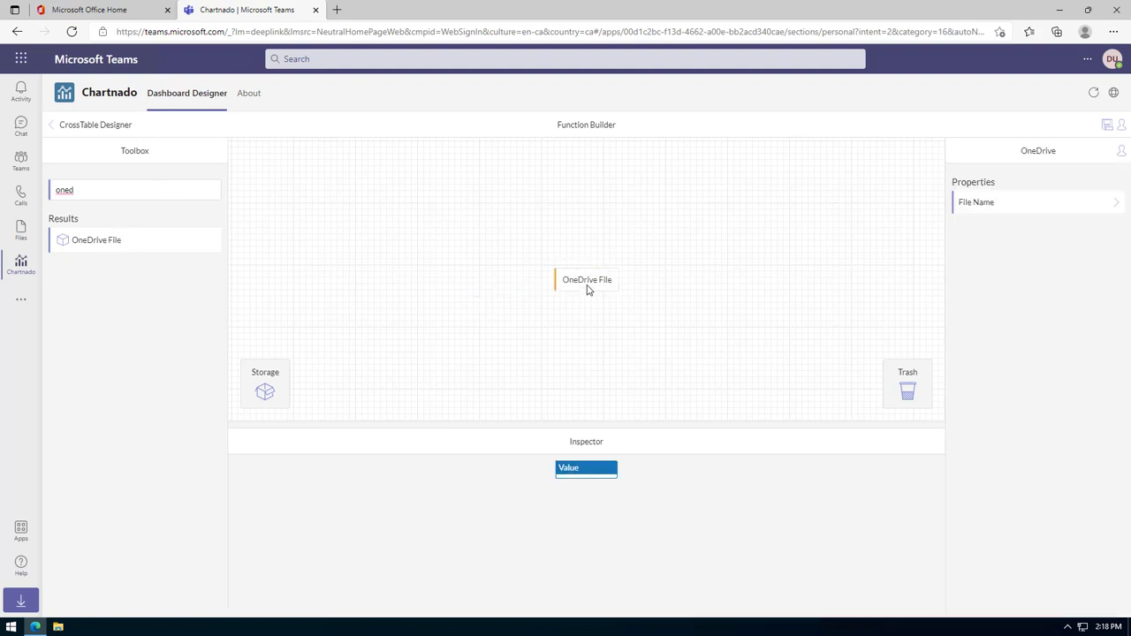
- Set the OneDrive File's file name to Demo.xlsx from the Sample Team
left_click(1012, 206)
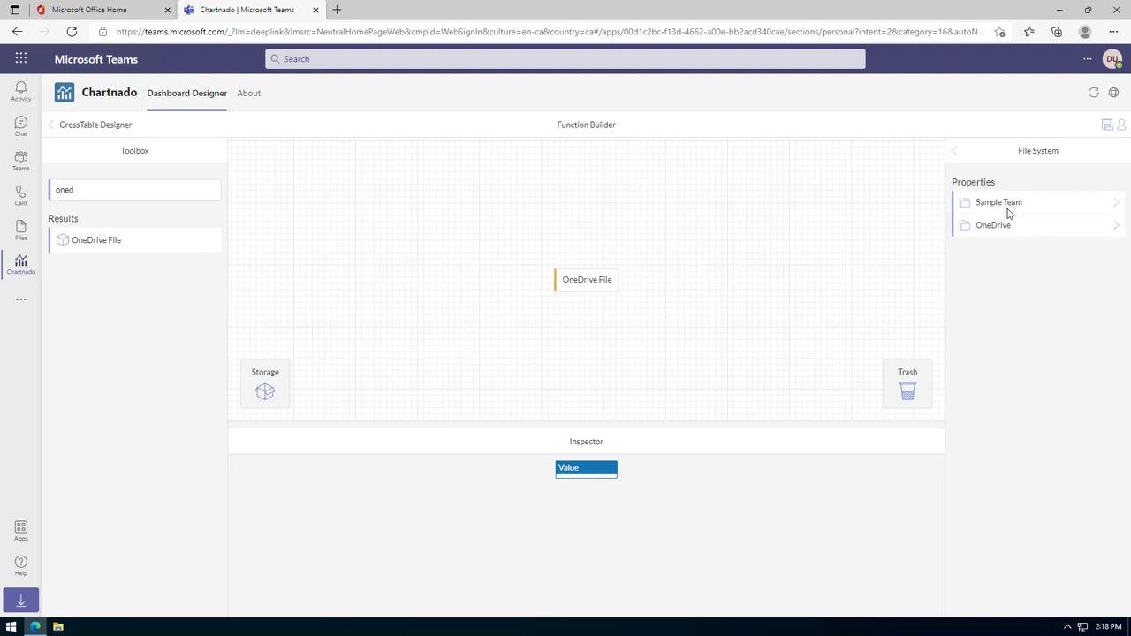
left_click(1008, 207)
left_click(1007, 205)
left_click(1008, 207)
- Wrap the OneDrive File block in a Microsoft Excel Table function
double_click(97, 191)
type("exce")
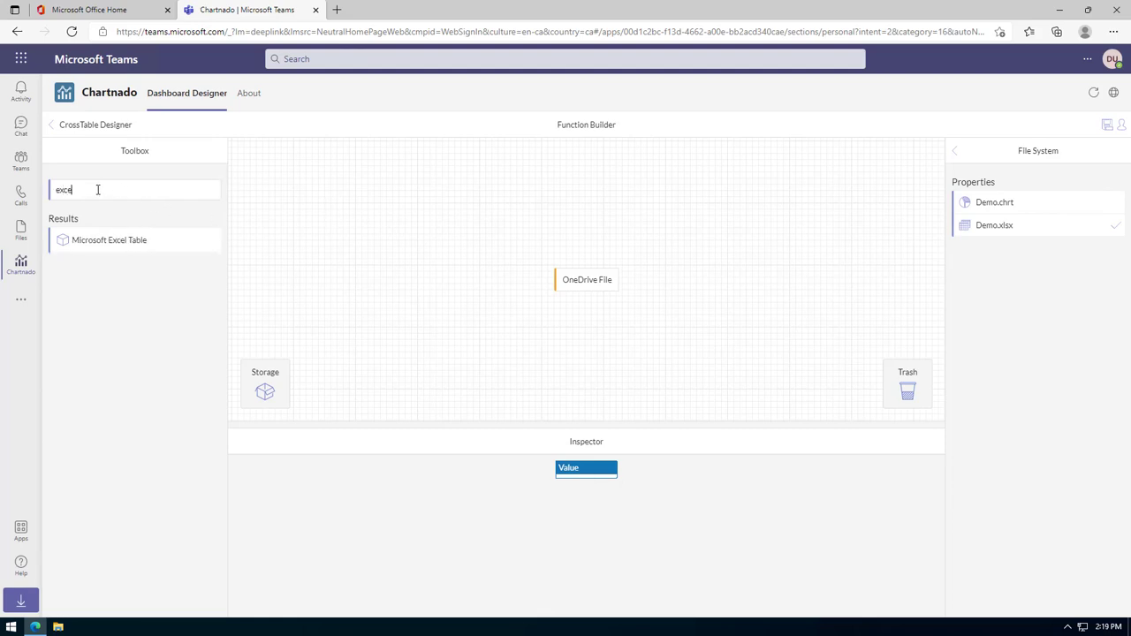
left_click_drag(130, 245, 590, 283)
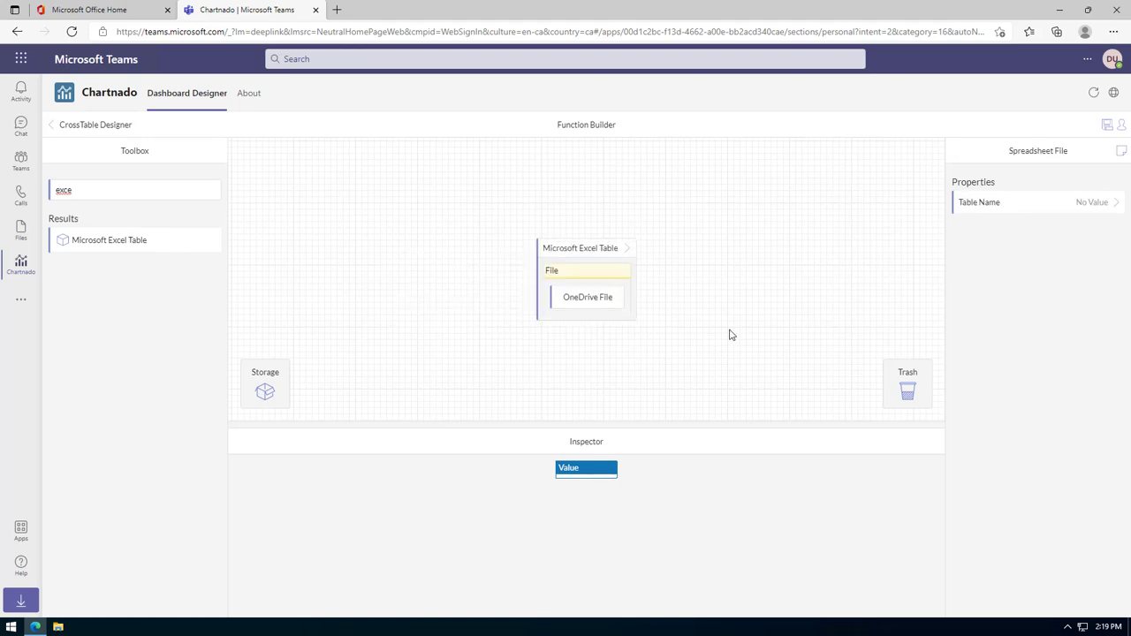
- Set the Microsoft Excel Table's table name to a Text value of Sales and load the table's data in the inspector
left_click(1043, 205)
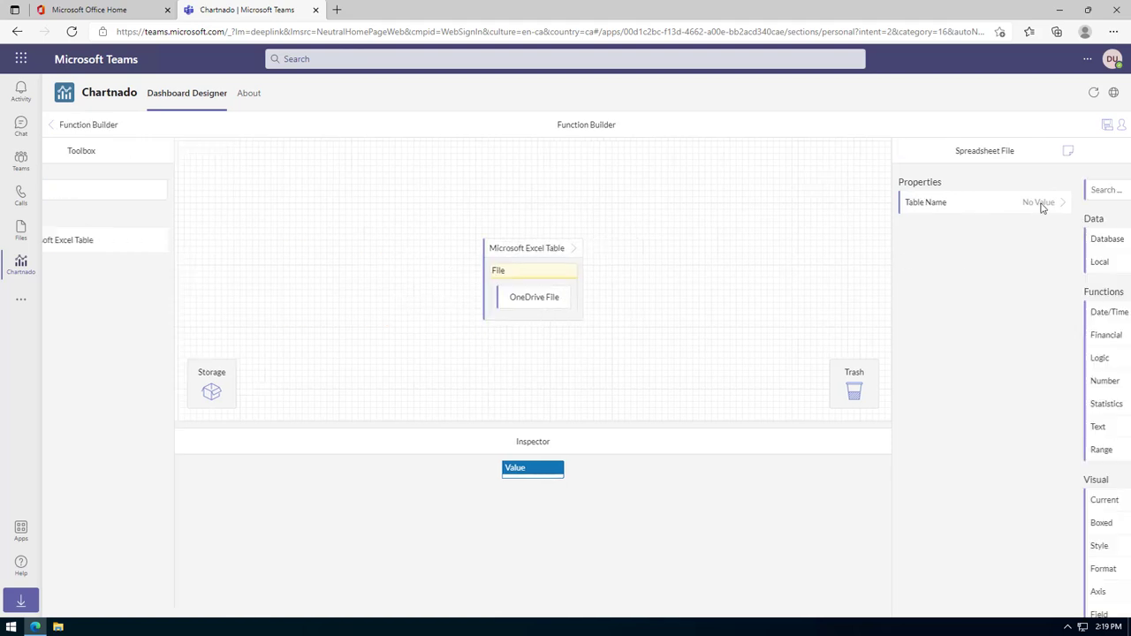
type("tec")
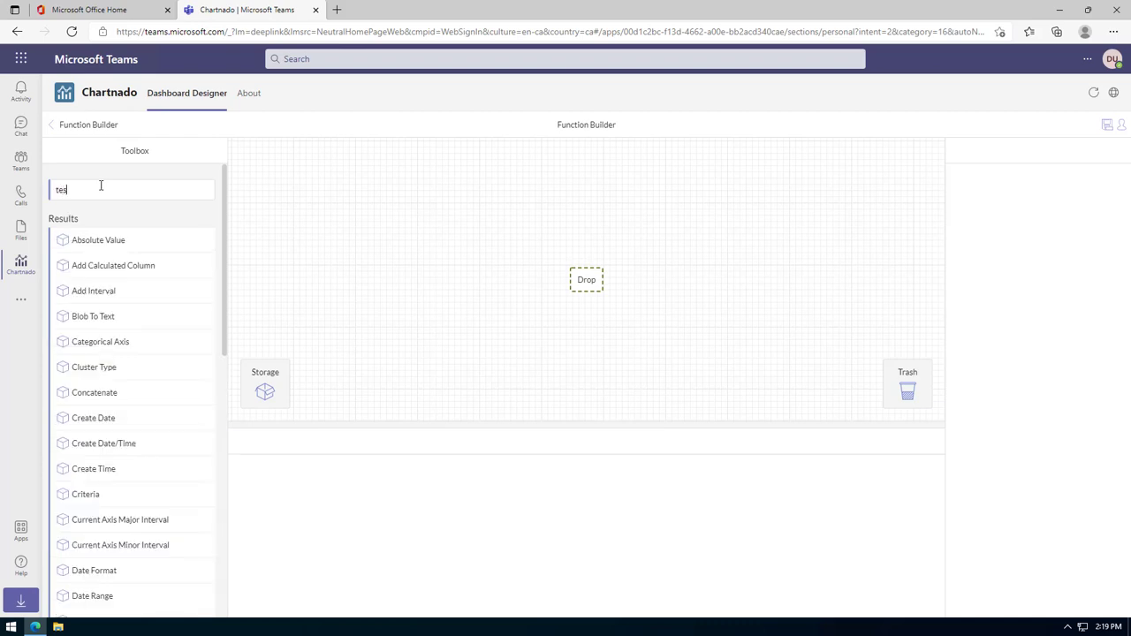
key("BackSpace")
type("xt")
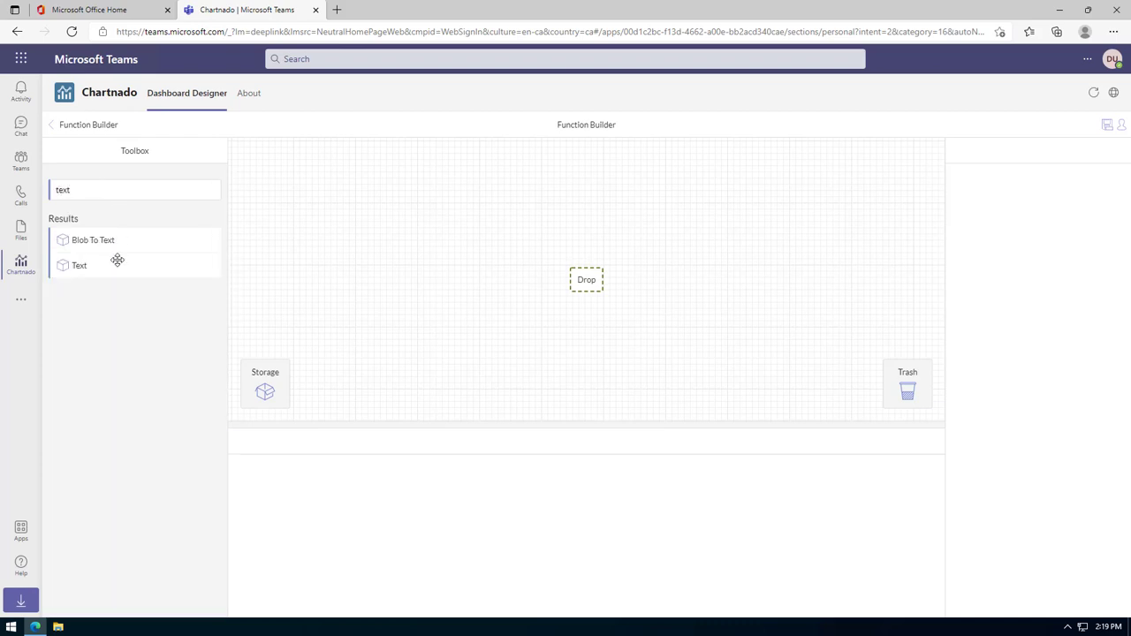
left_click_drag(114, 259, 583, 280)
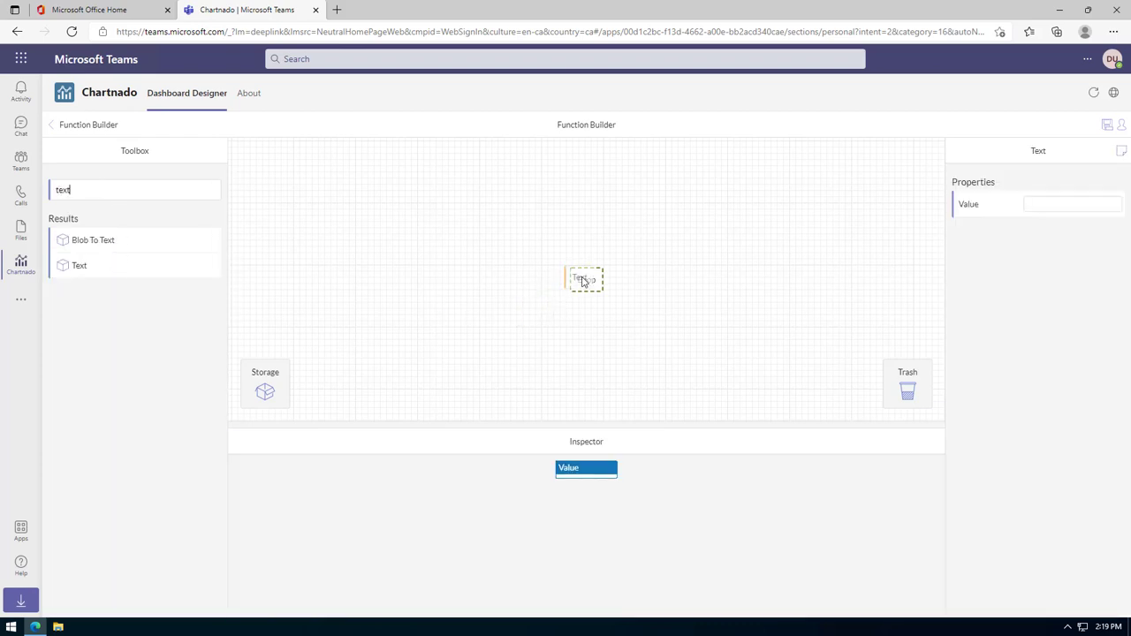
left_click(1049, 205)
type("Sales")
left_click(52, 125)
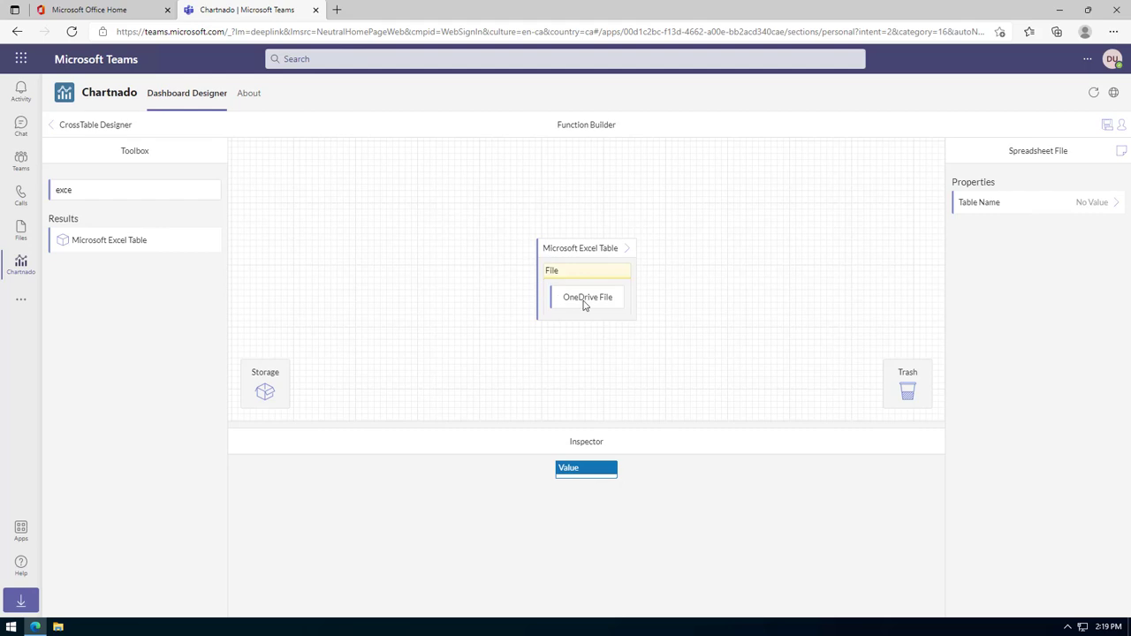
left_click(578, 252)
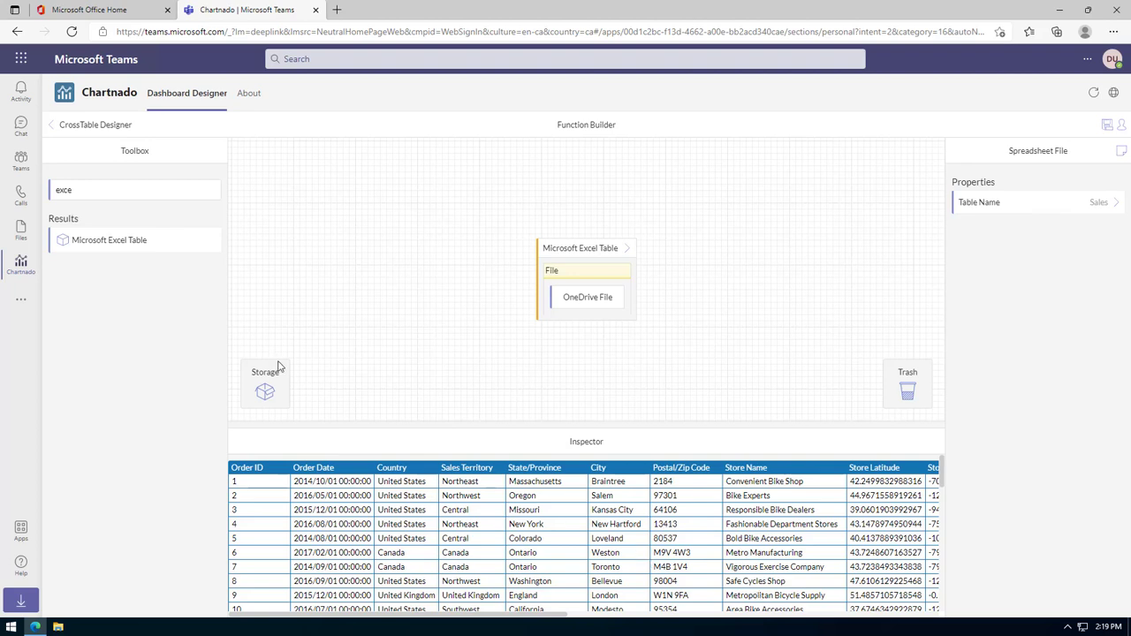
- Wrap the Microsoft Excel Table block in a Cache function, then save the dashboard and return to the CrossTable Designer
double_click(50, 190)
double_click(51, 190)
type("cache")
left_click_drag(153, 247, 607, 250)
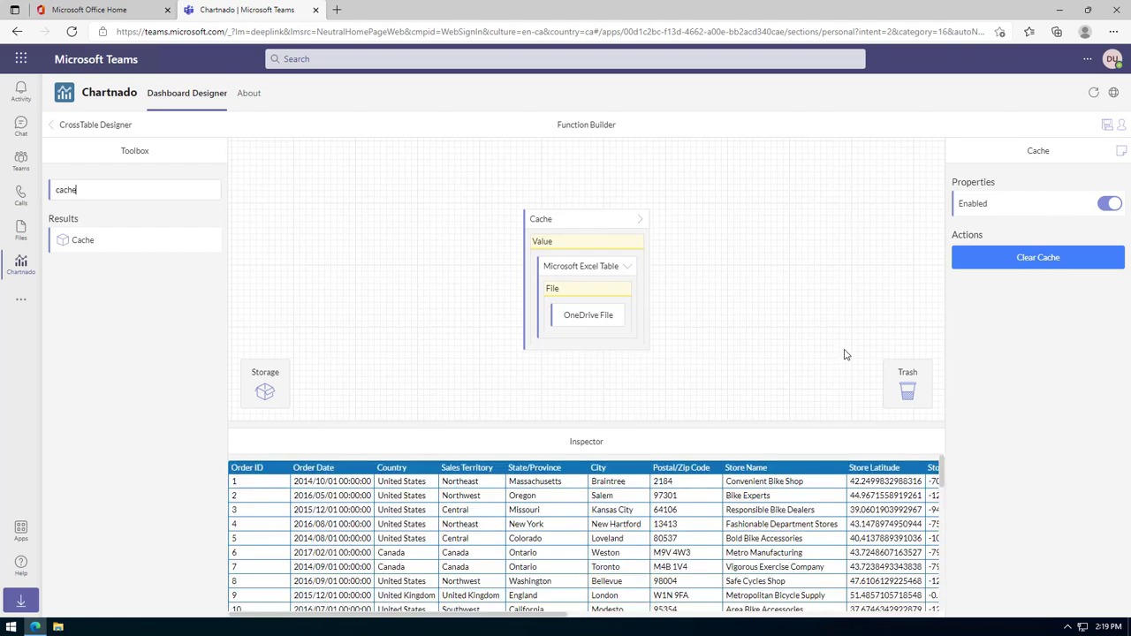
left_click(1108, 127)
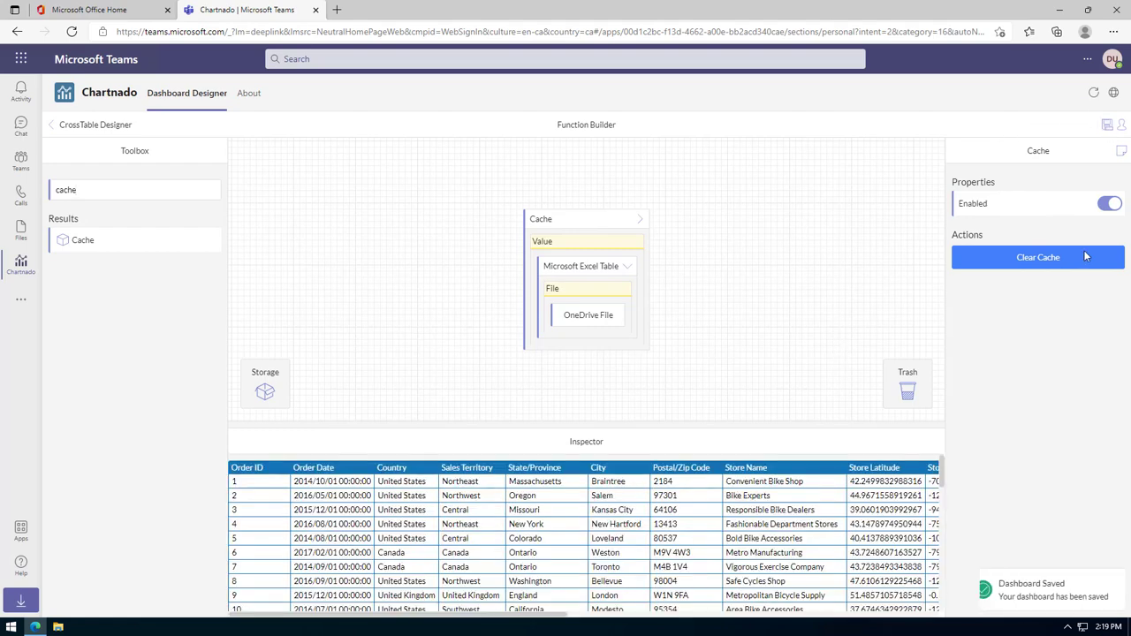
left_click(85, 128)
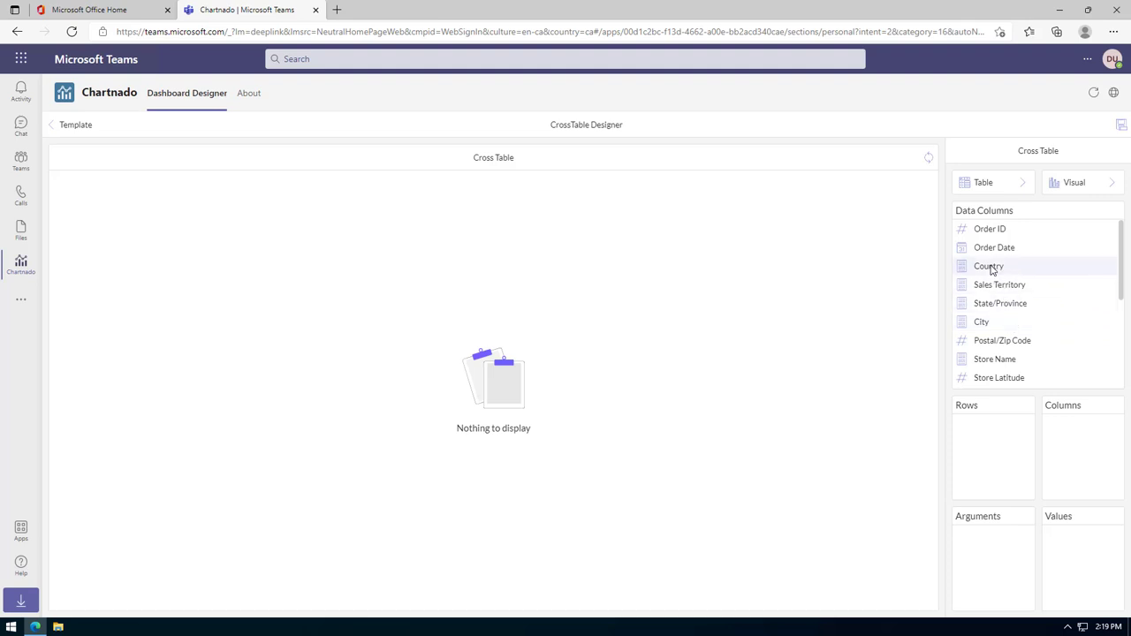
- Assign Country as the cross table's argument and Line Total as its value
left_click_drag(992, 270, 999, 548)
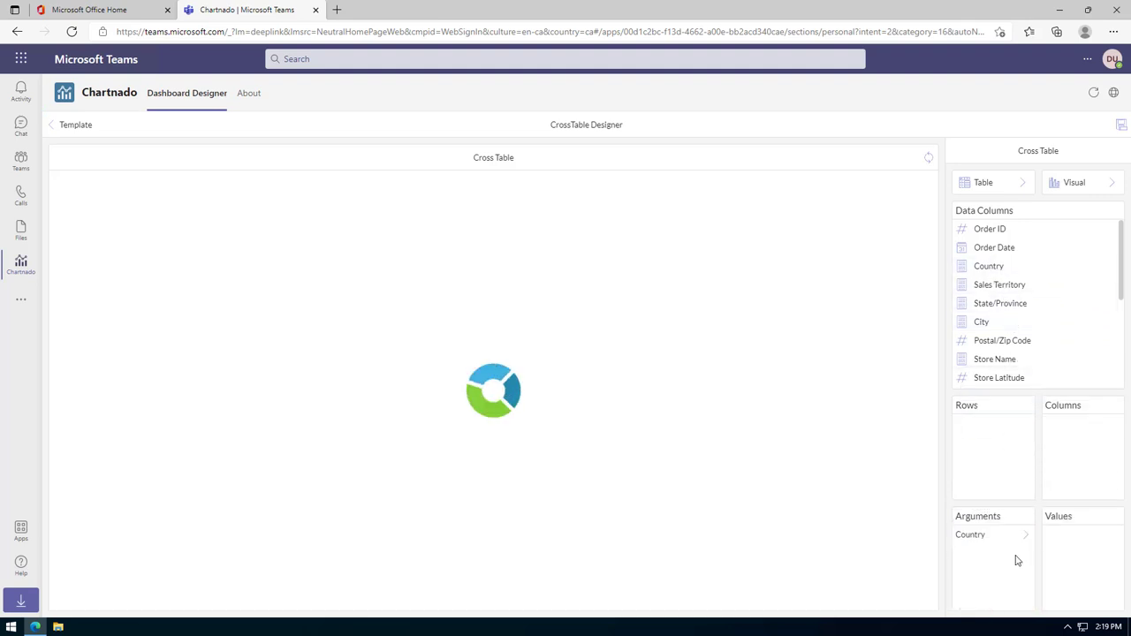
scroll(1056, 320, "down", 4)
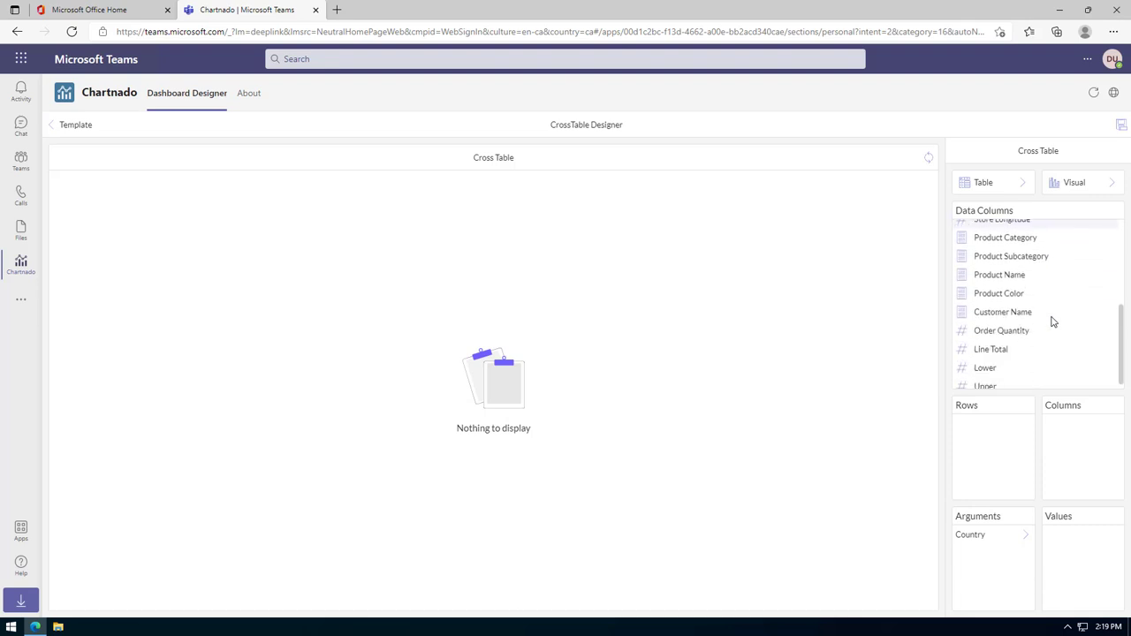
left_click_drag(1015, 352, 1096, 536)
left_click_drag(1100, 556, 1099, 557)
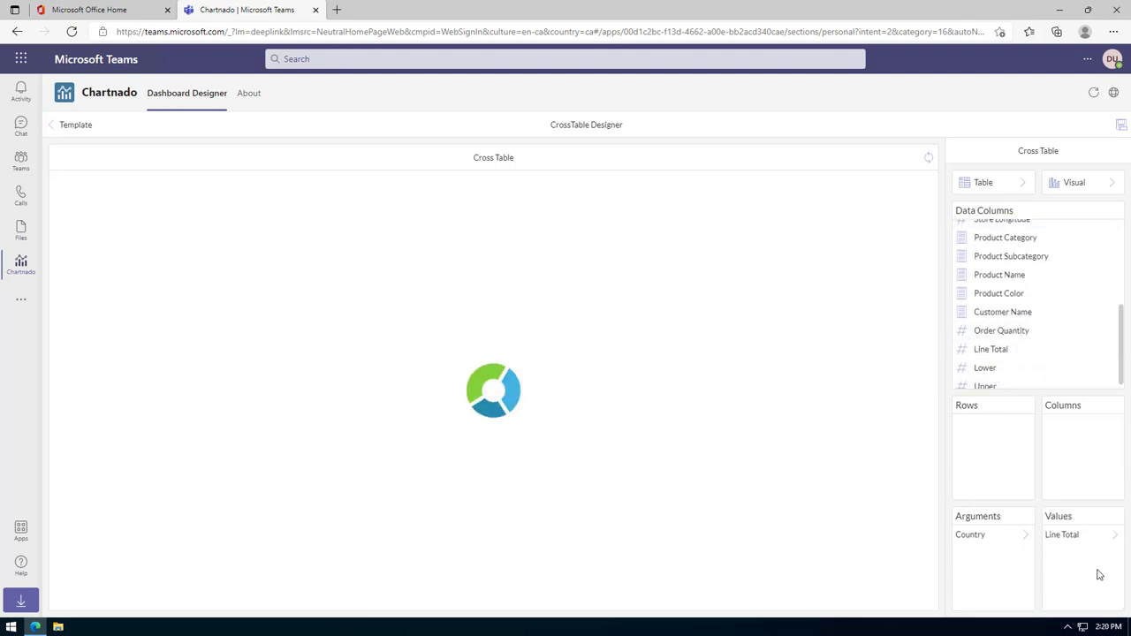